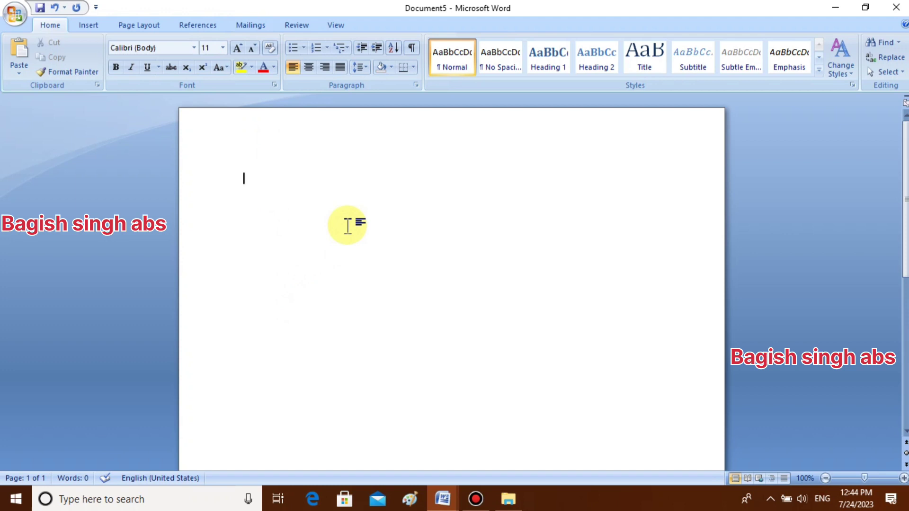
# Step: Enlarge the X to 72 pt, then to a custom 200 pt font size
pyautogui.click(220, 178)
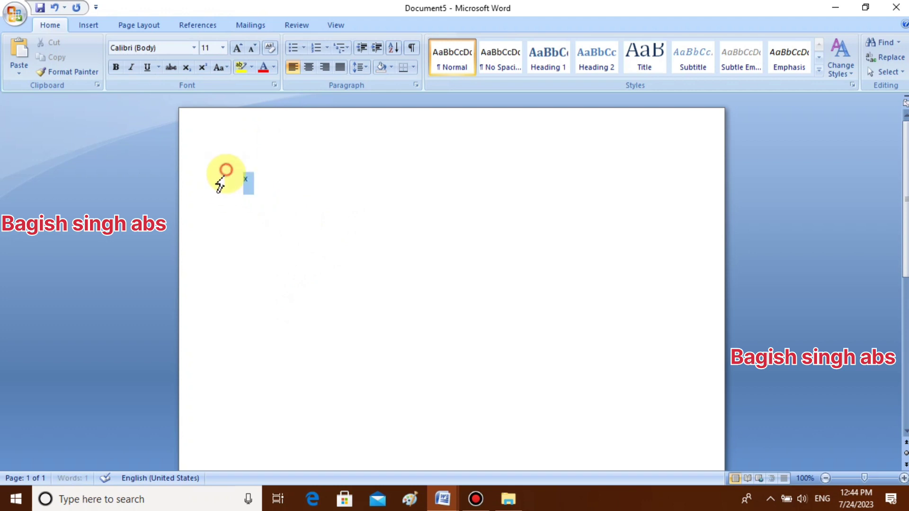
pyautogui.click(222, 48)
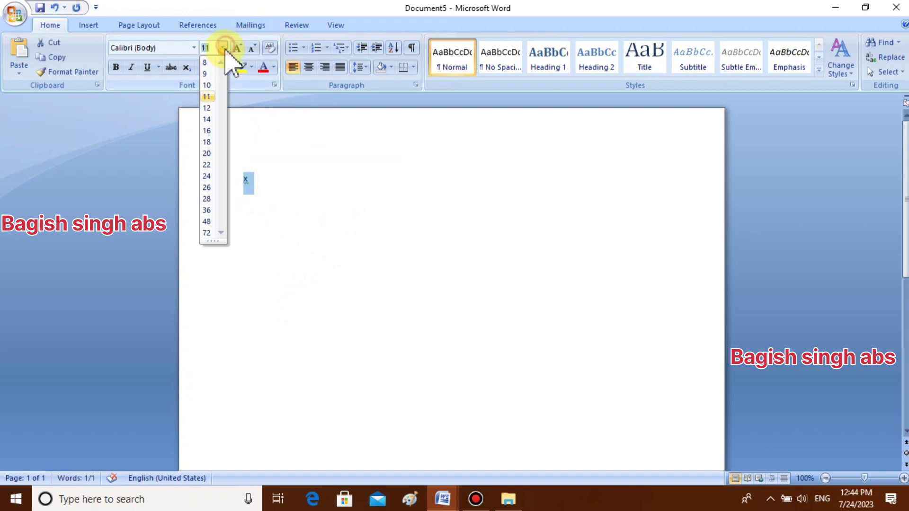
pyautogui.click(206, 233)
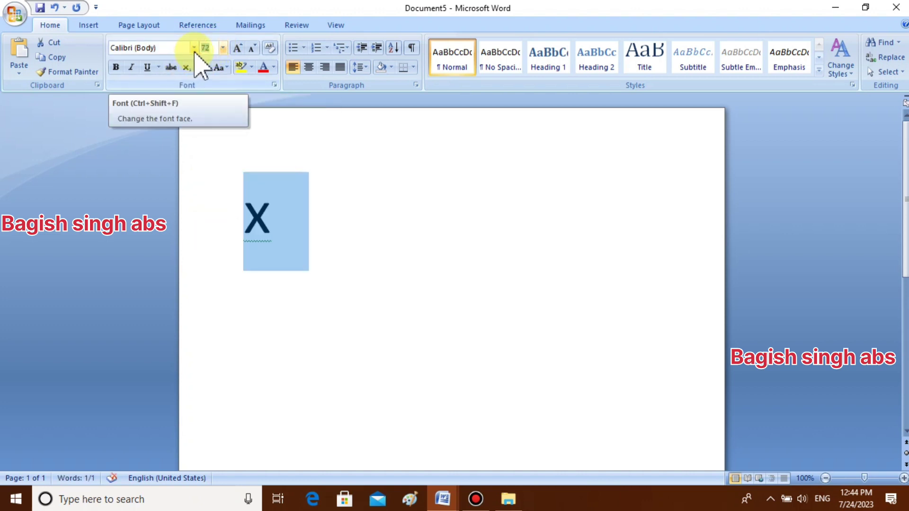
pyautogui.click(205, 47)
pyautogui.write('200')
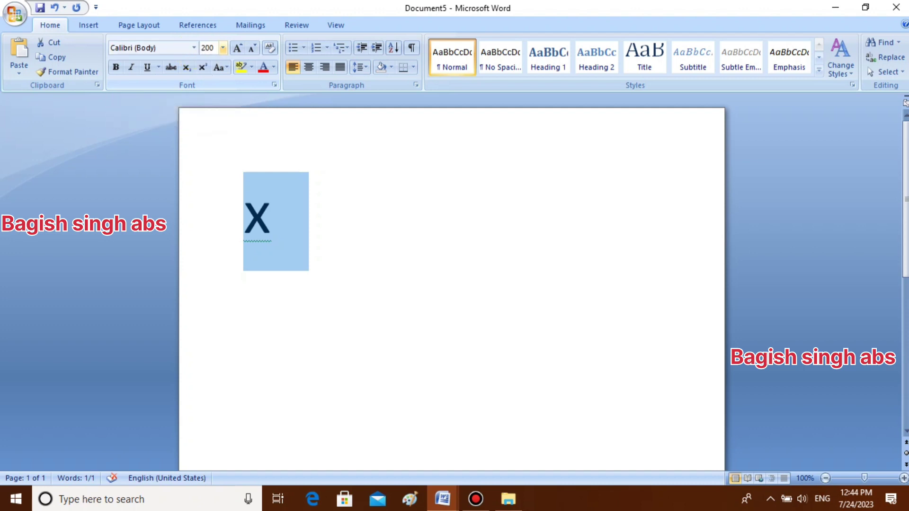
pyautogui.press('Return')
pyautogui.click(447, 242)
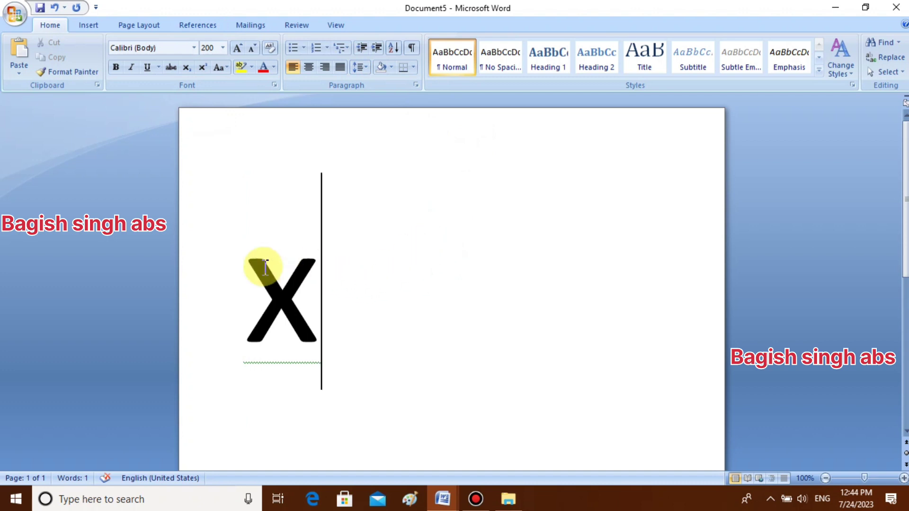
# Step: Raise the large X to superscript, then type and delete a trial 2 after it
pyautogui.click(214, 278)
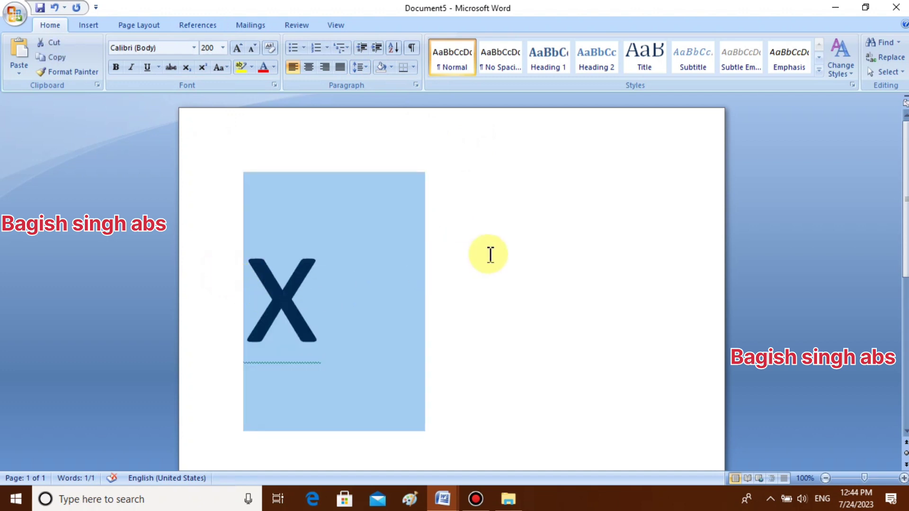
pyautogui.click(203, 68)
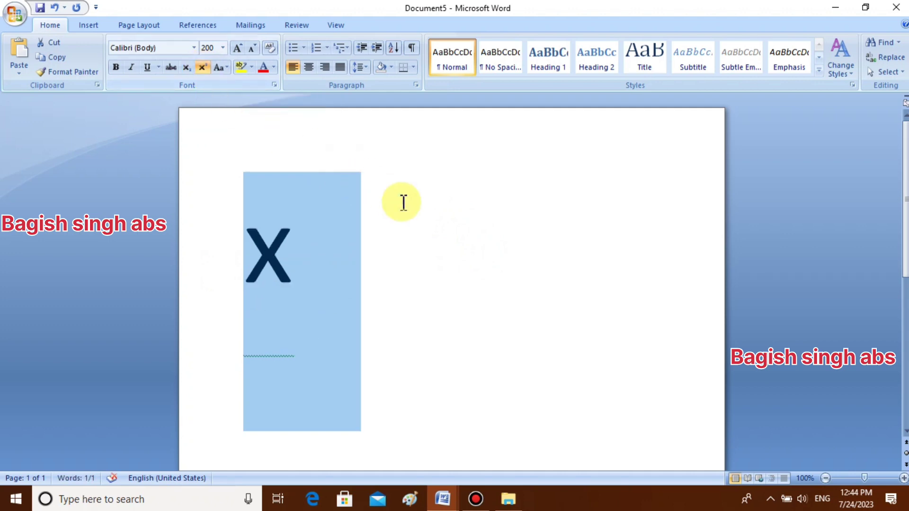
pyautogui.click(426, 213)
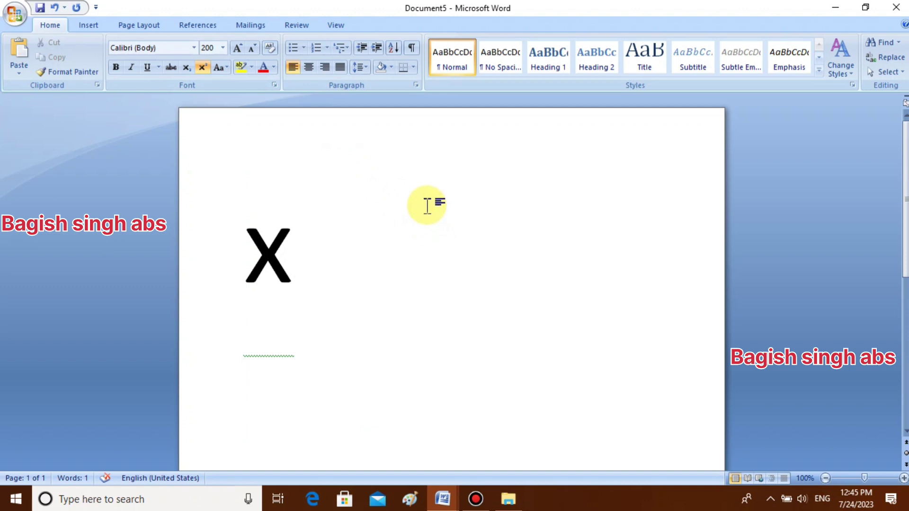
pyautogui.write('2')
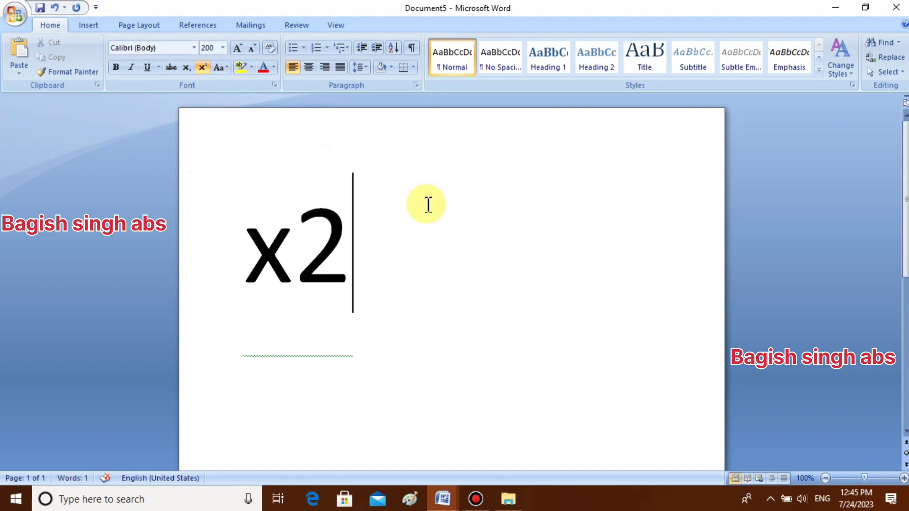
pyautogui.press('BackSpace')
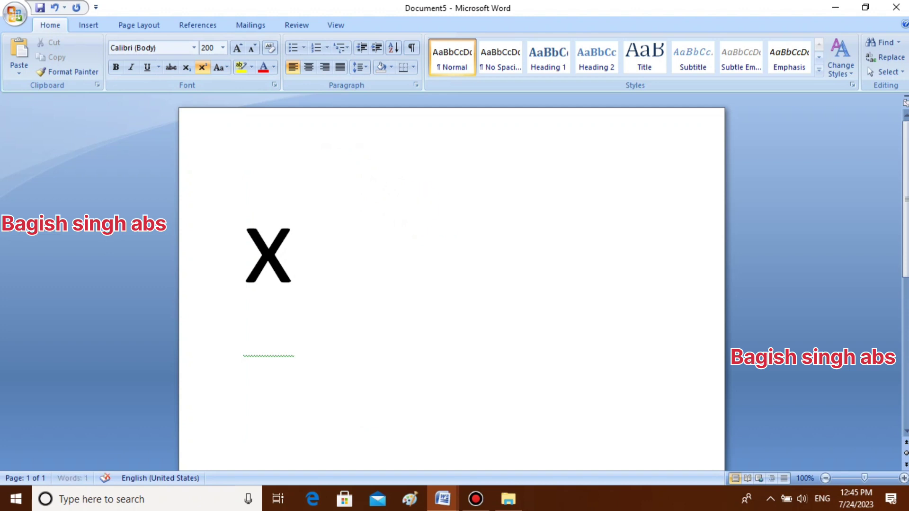
# Step: Type superscript x2 and 2, then a full-size 2 followed by superscript 2s
pyautogui.click(203, 67)
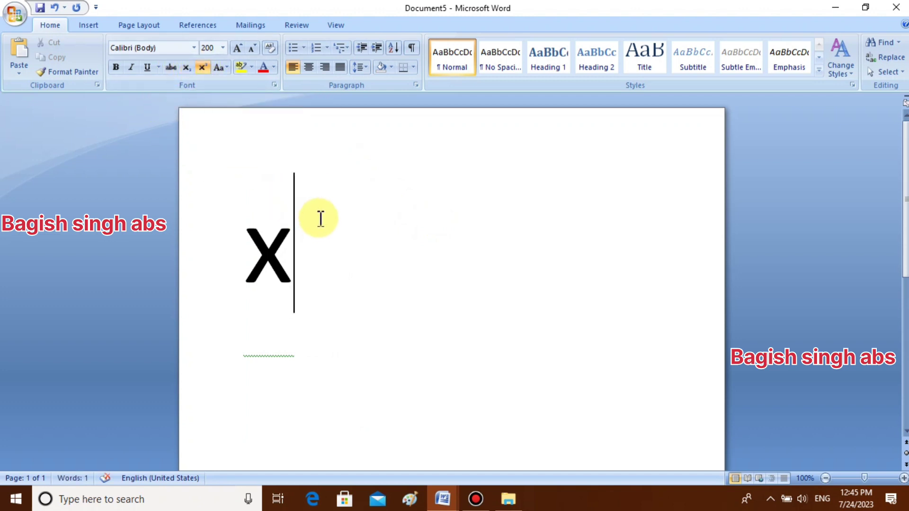
pyautogui.write('x')
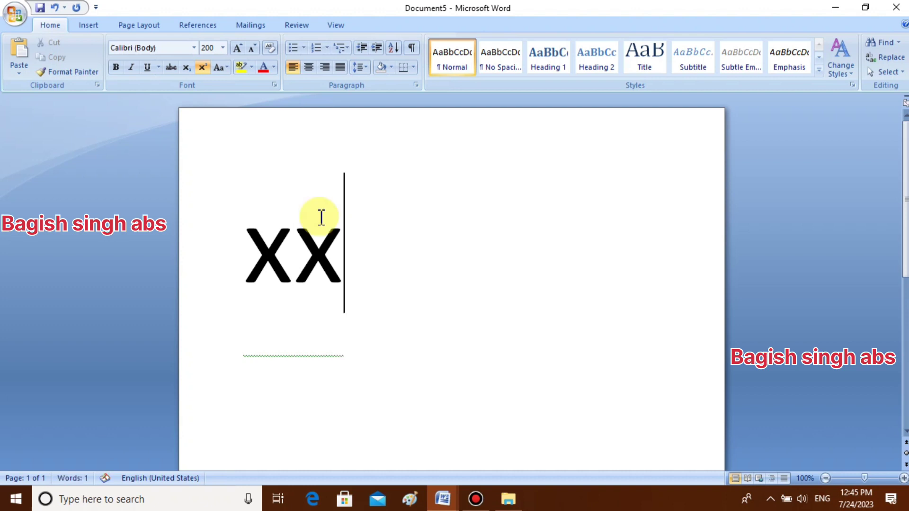
pyautogui.write('2')
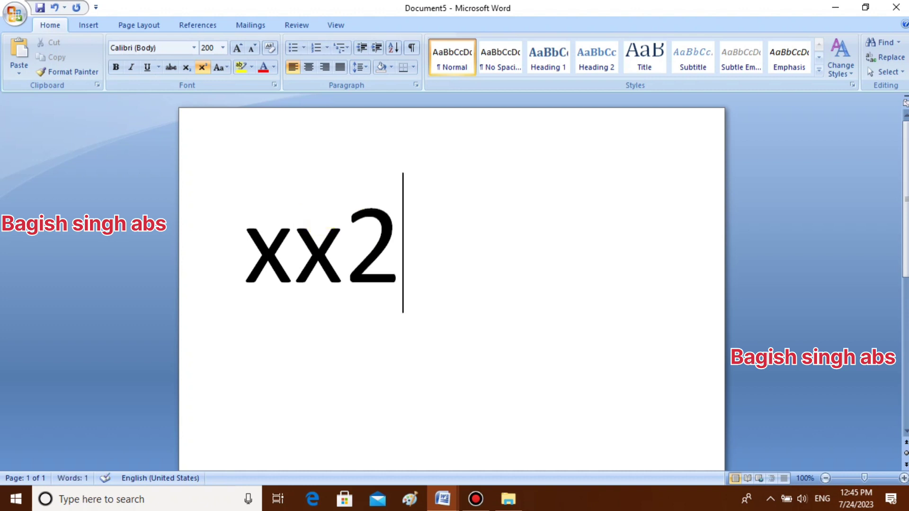
pyautogui.click(203, 67)
pyautogui.write('2')
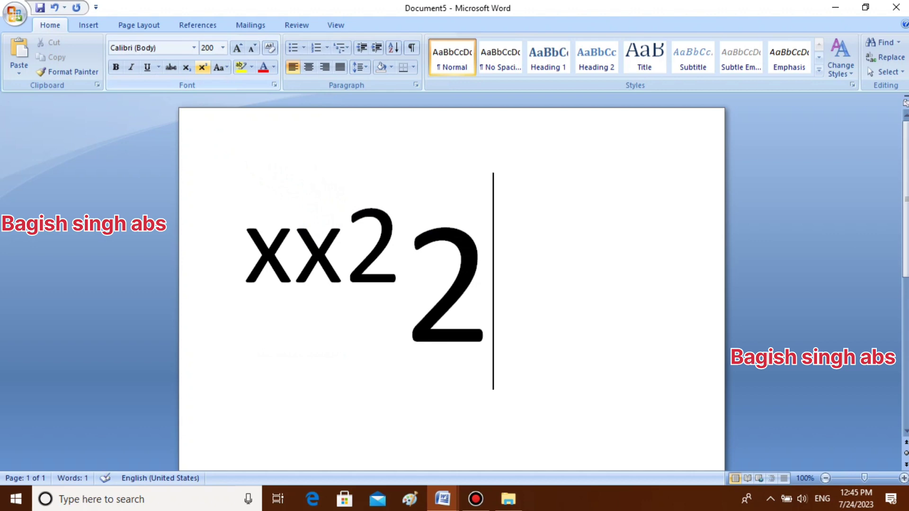
pyautogui.click(202, 67)
pyautogui.write('2')
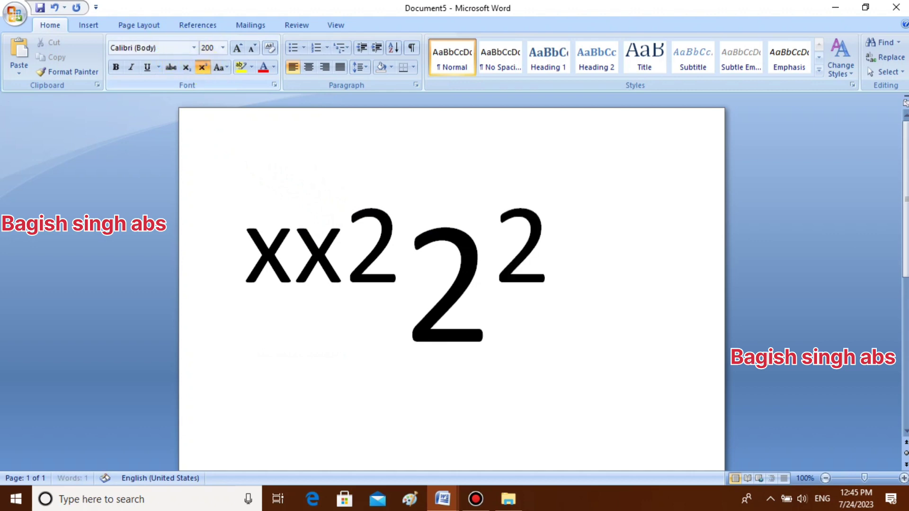
pyautogui.write('2')
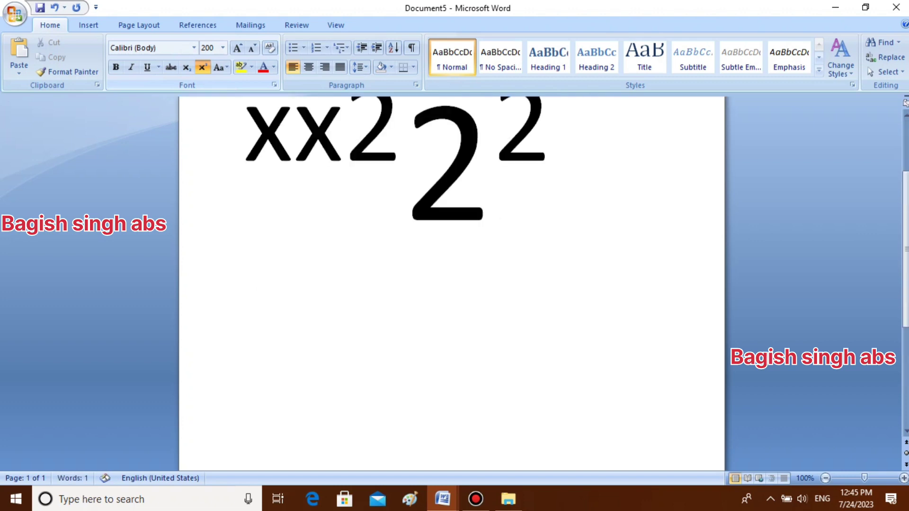
# Step: Erase the expression, type X22 as a trial, and erase that too
pyautogui.press('BackSpace')
pyautogui.press('BackSpace')
pyautogui.press('BackSpace')
pyautogui.press('BackSpace')
pyautogui.press('BackSpace')
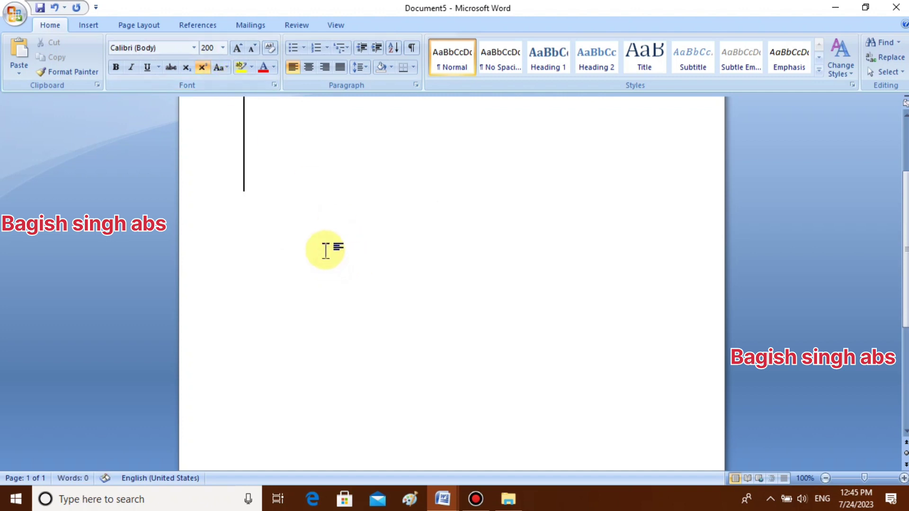
pyautogui.write('X')
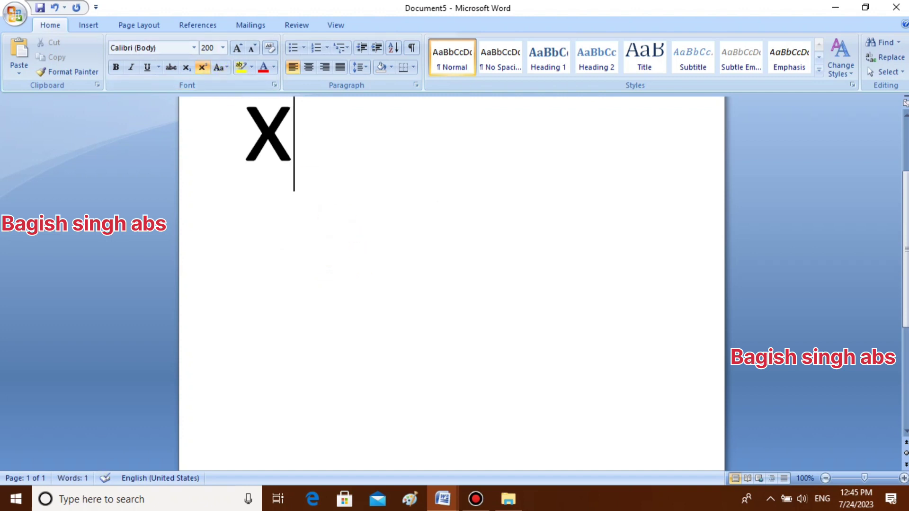
pyautogui.write('2')
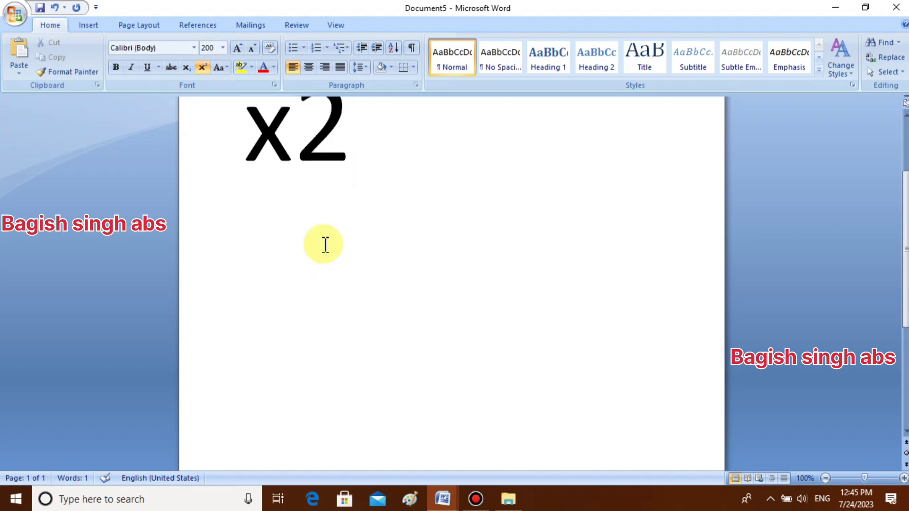
pyautogui.write('2')
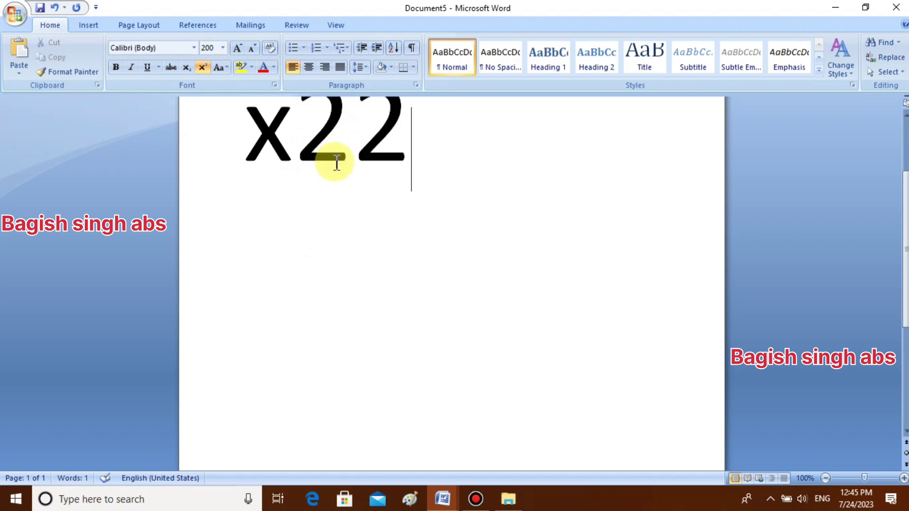
pyautogui.press('BackSpace')
pyautogui.press('BackSpace')
pyautogui.press('BackSpace')
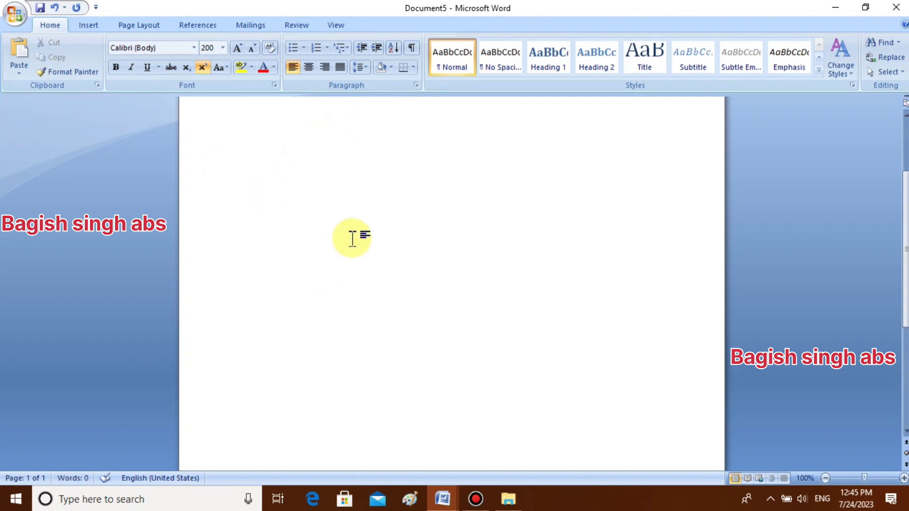
pyautogui.scroll(1, 358, 207)
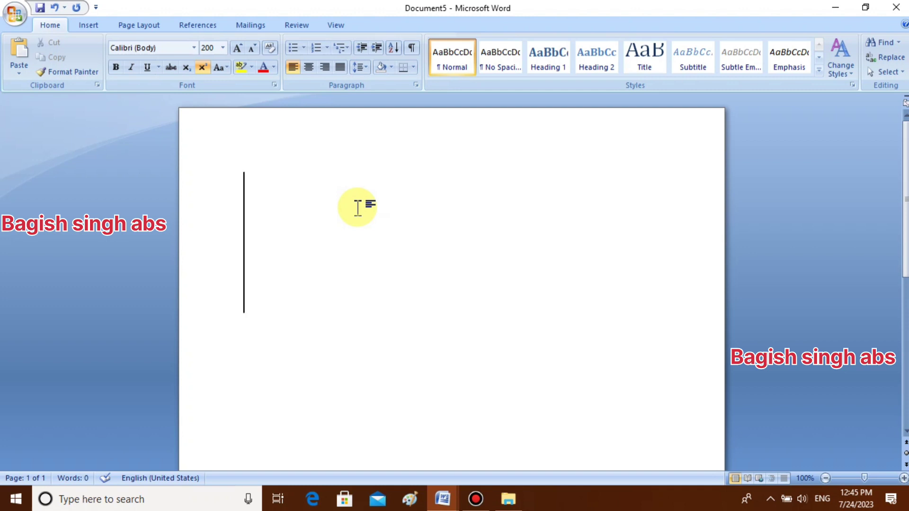
# Step: Type 2 with alternating superscript and subscript 2s, then delete the trailing subscript 2
pyautogui.write('2')
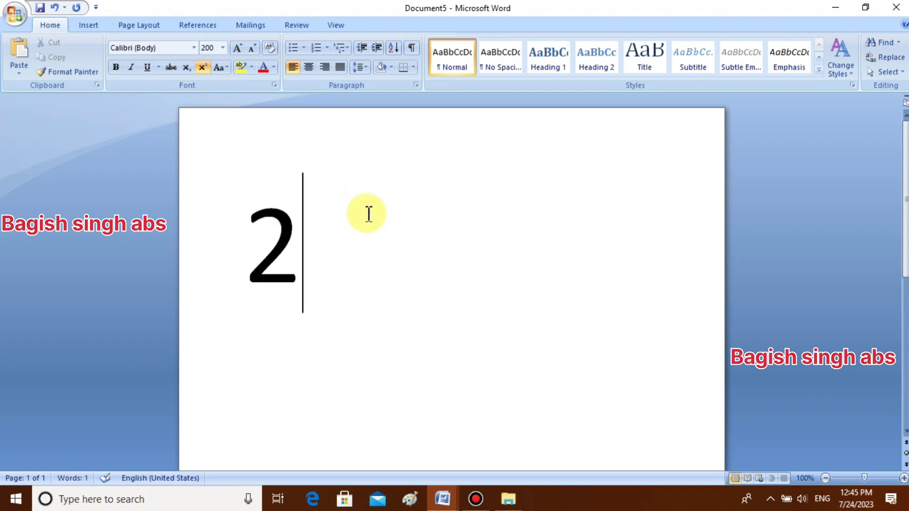
pyautogui.click(202, 67)
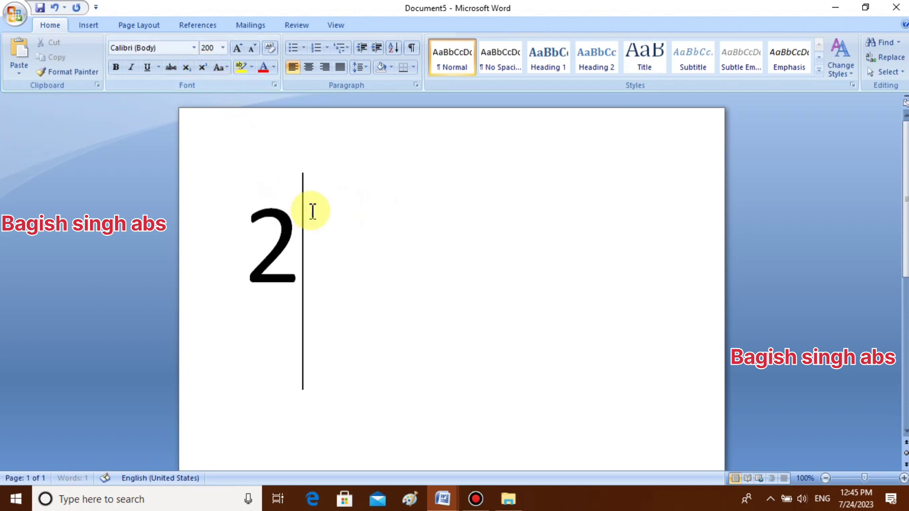
pyautogui.write('2')
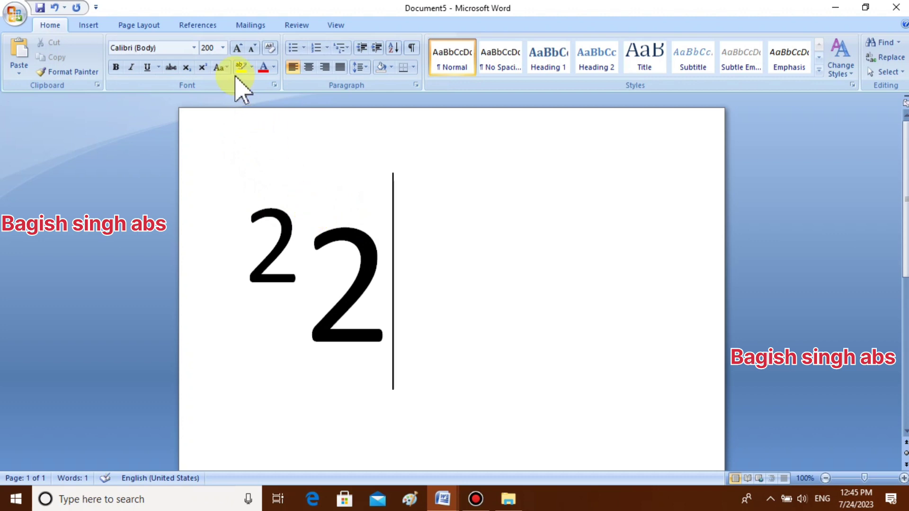
pyautogui.click(186, 67)
pyautogui.write('2')
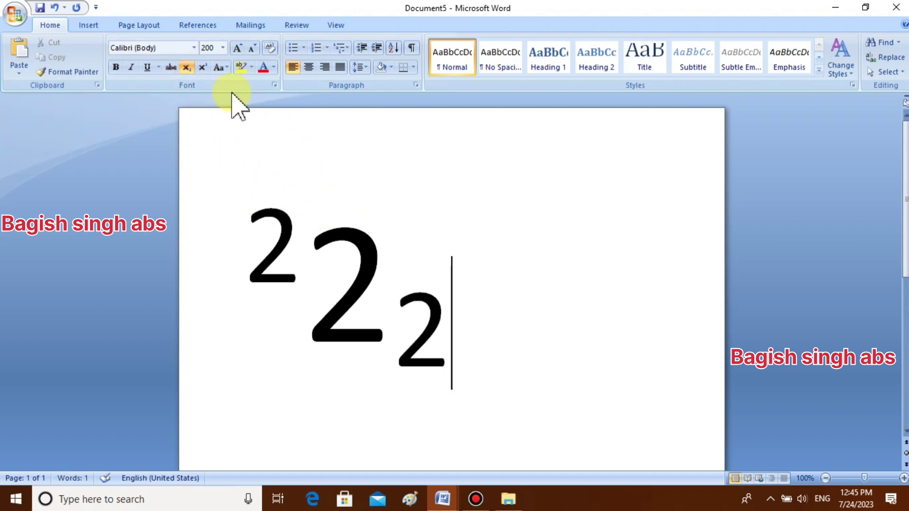
pyautogui.click(204, 68)
pyautogui.write('2')
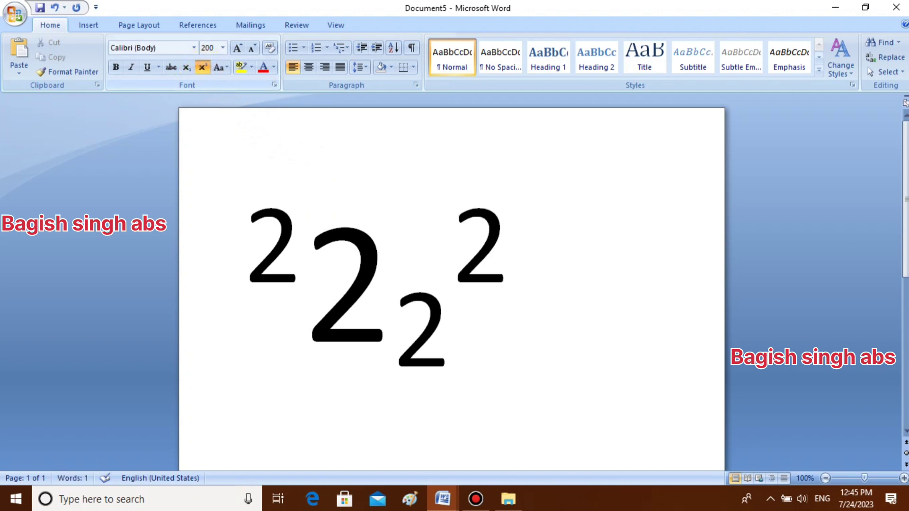
pyautogui.click(186, 68)
pyautogui.write('2')
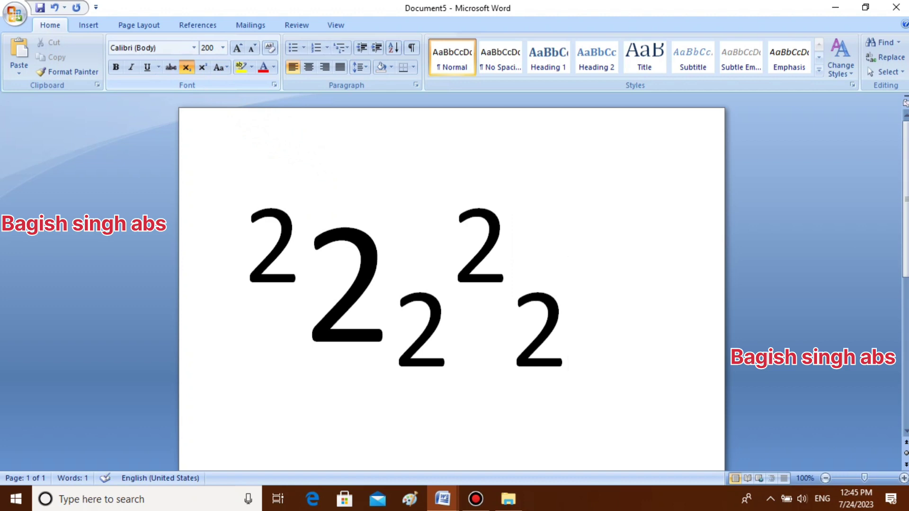
pyautogui.press('BackSpace')
# Step: Clear the remaining 2s and type X with a subscript 2 on its own line
pyautogui.press('BackSpace')
pyautogui.press('BackSpace')
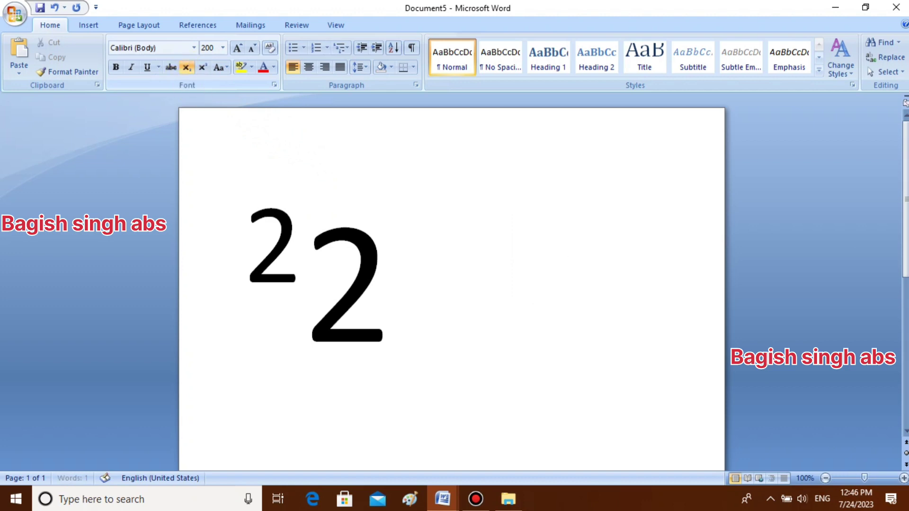
pyautogui.press('BackSpace')
pyautogui.press('BackSpace')
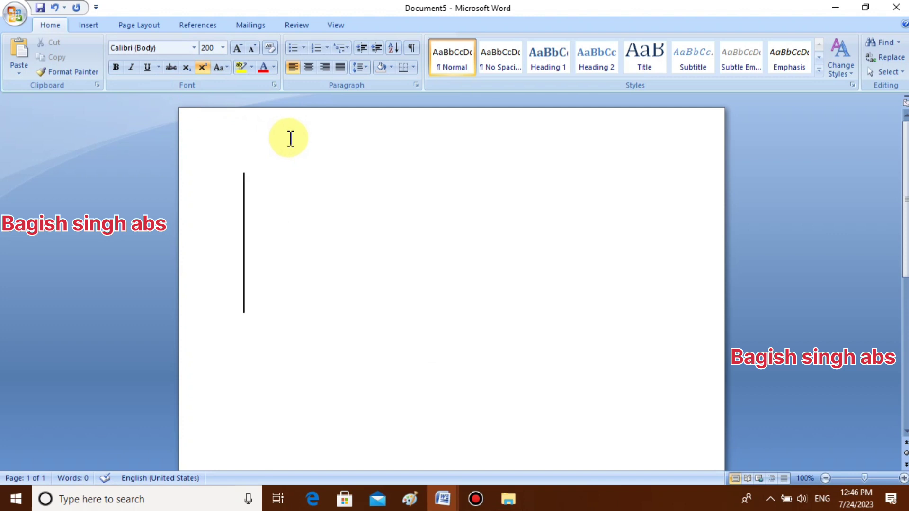
pyautogui.write('X')
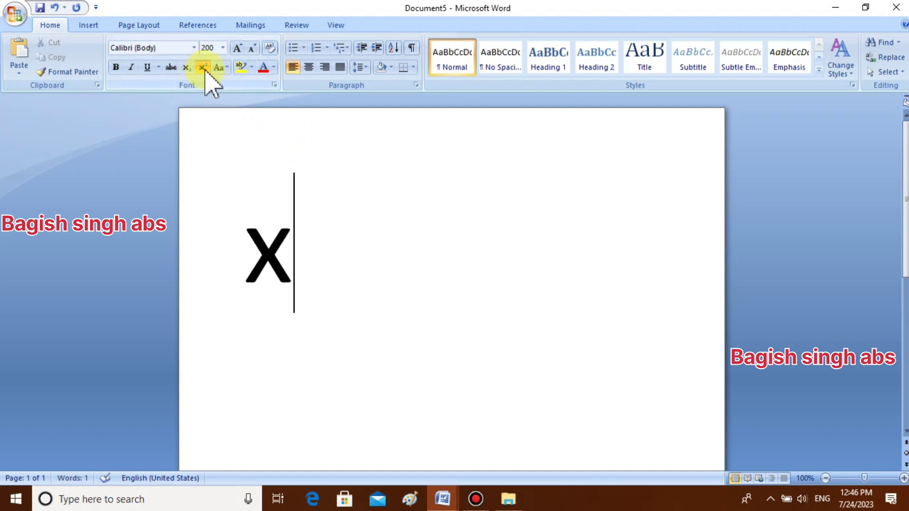
pyautogui.click(187, 68)
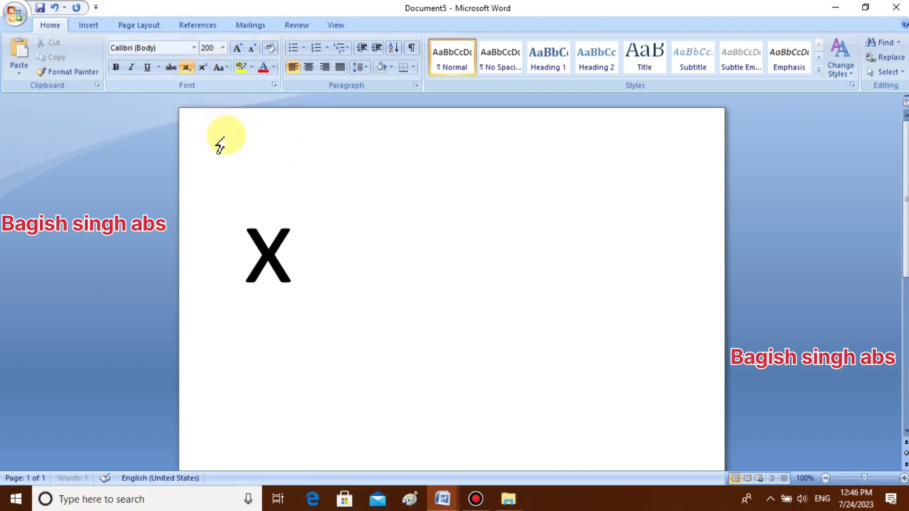
pyautogui.write('2')
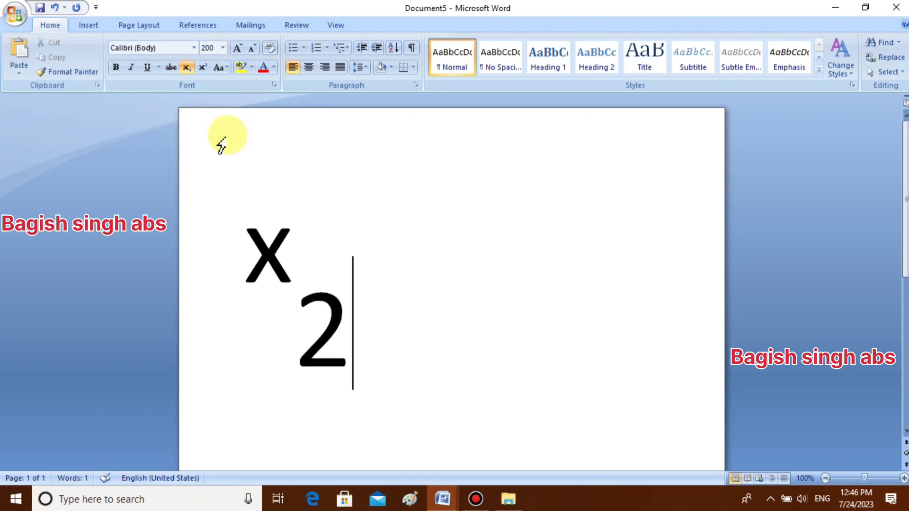
pyautogui.press('Return')
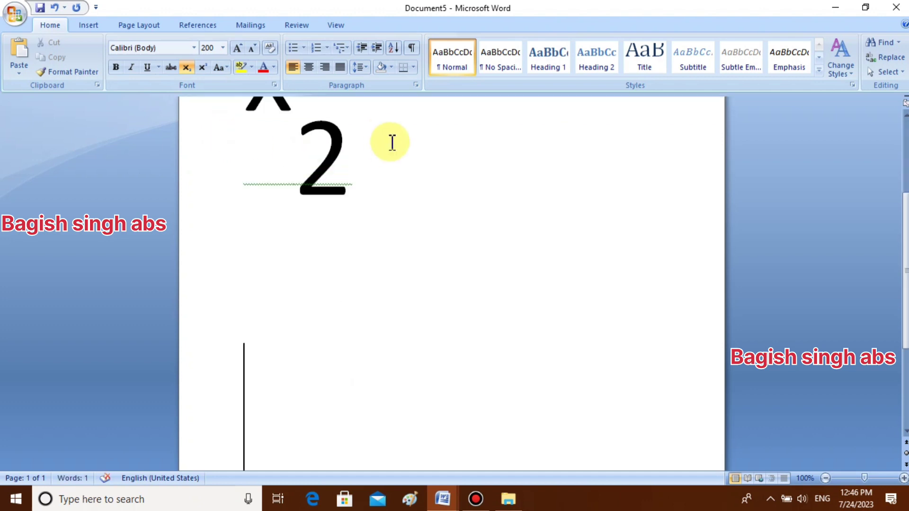
# Step: Type X with a superscript 2 on the next line, then erase it
pyautogui.write('X')
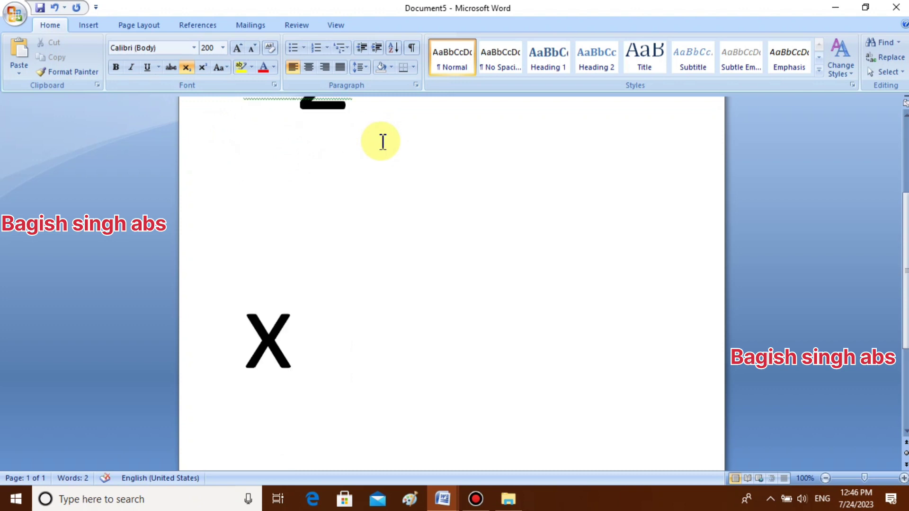
pyautogui.scroll(-3, 383, 142)
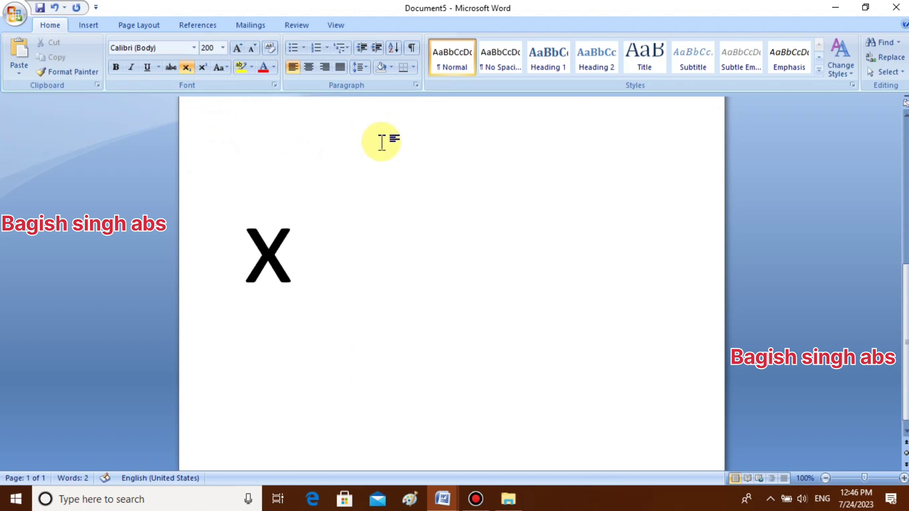
pyautogui.click(203, 67)
pyautogui.write('2')
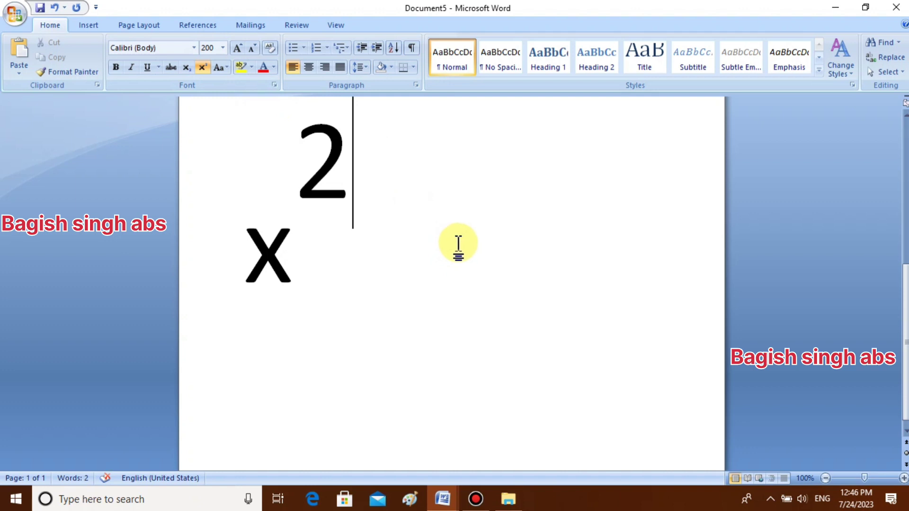
pyautogui.press('BackSpace')
pyautogui.press('BackSpace')
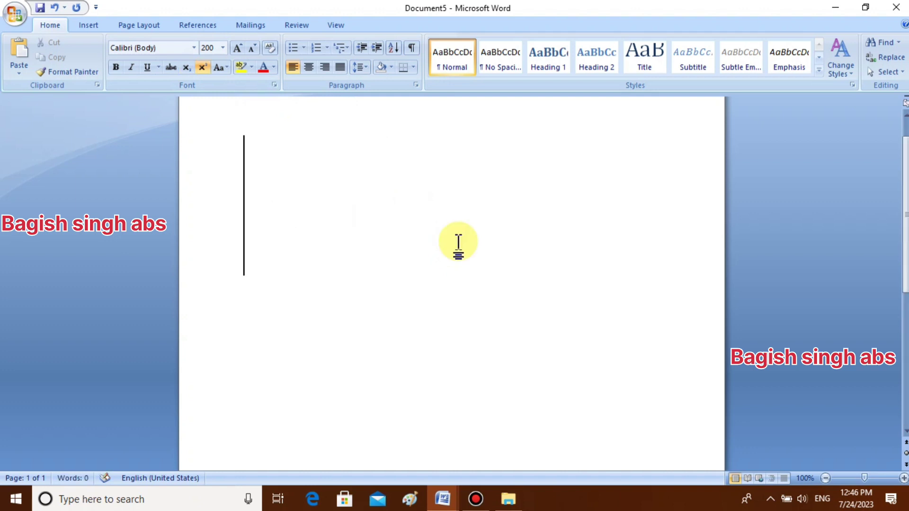
# Step: Type H2 at normal size, replacing a mistyped lowercase h
pyautogui.scroll(1, 405, 220)
pyautogui.write('h')
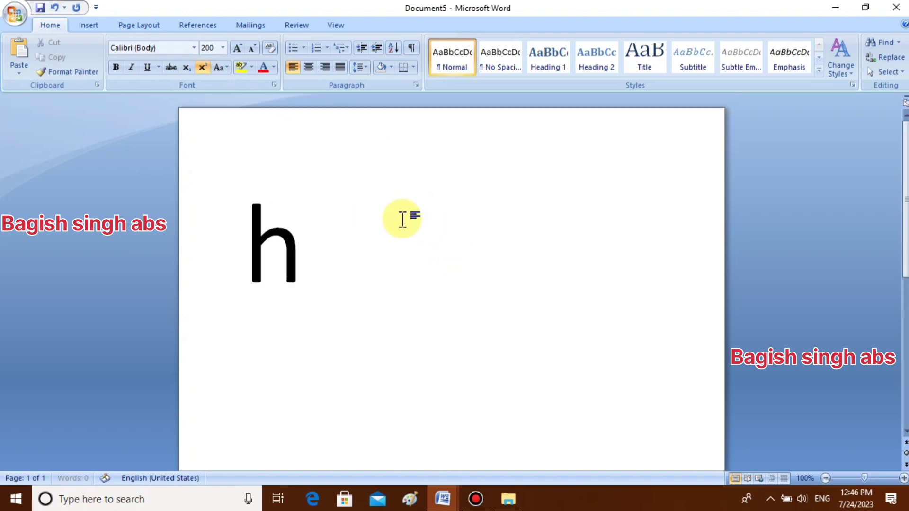
pyautogui.press('BackSpace')
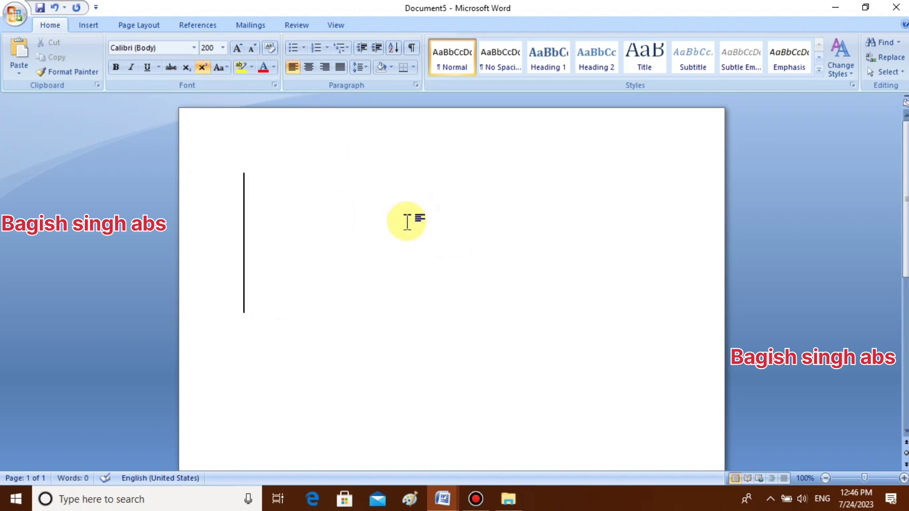
pyautogui.write('H')
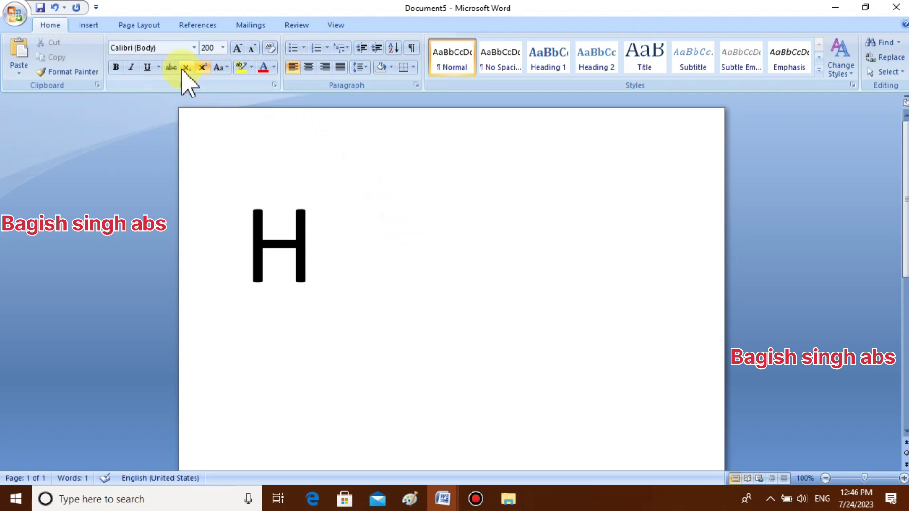
pyautogui.click(202, 67)
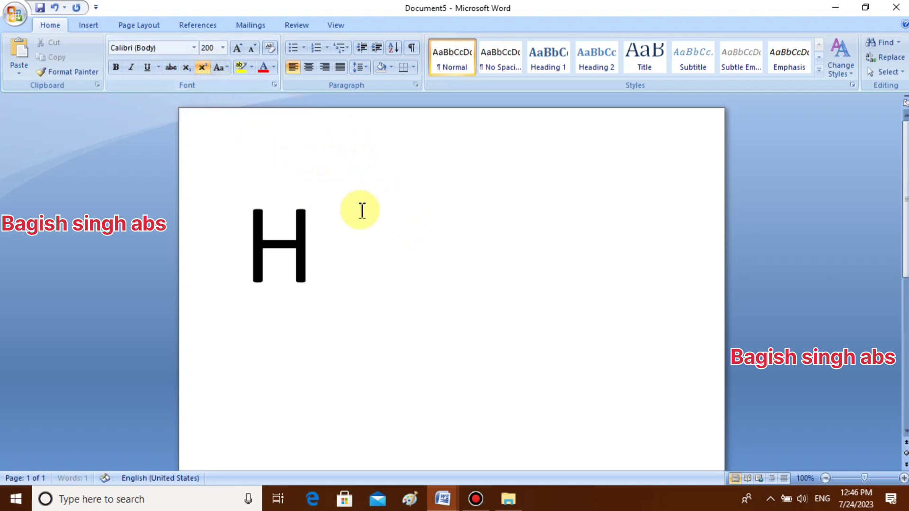
pyautogui.write('2')
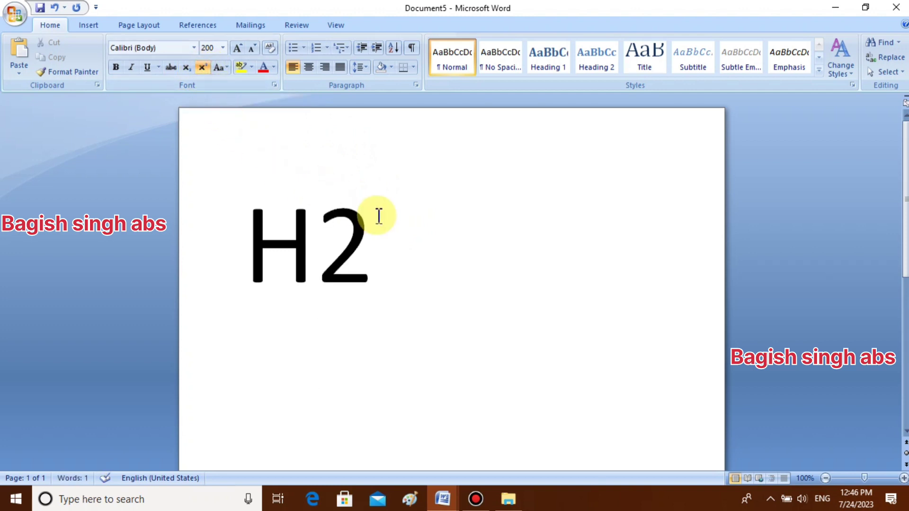
# Step: Add a full-size 2, then a subscript 2 and a superscript 2
pyautogui.click(202, 67)
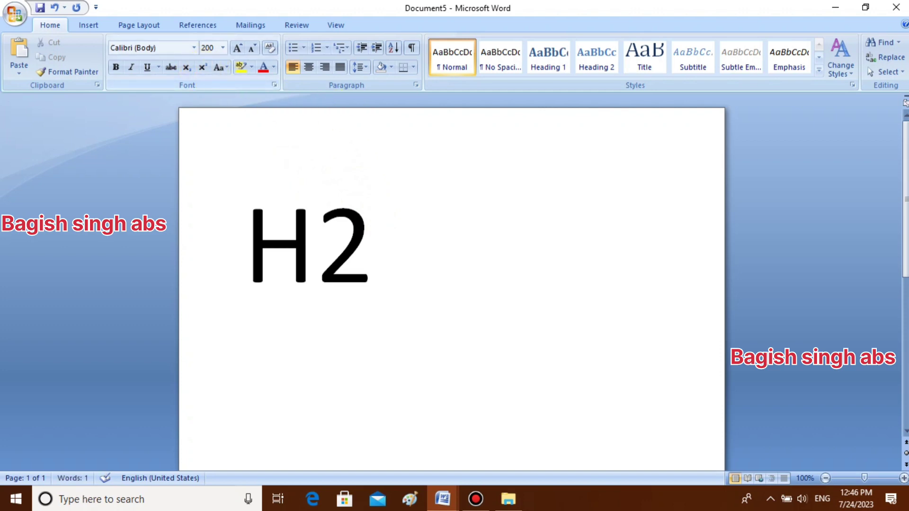
pyautogui.write('2')
pyautogui.click(187, 67)
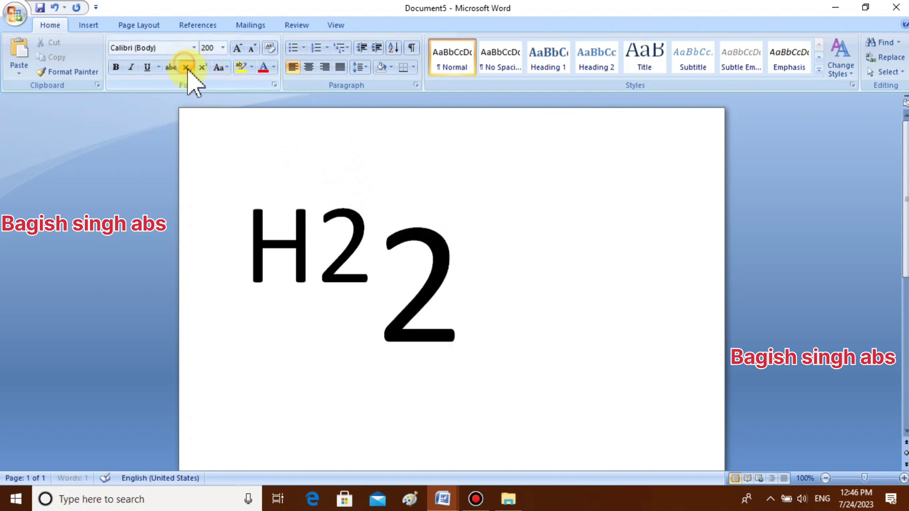
pyautogui.write('2')
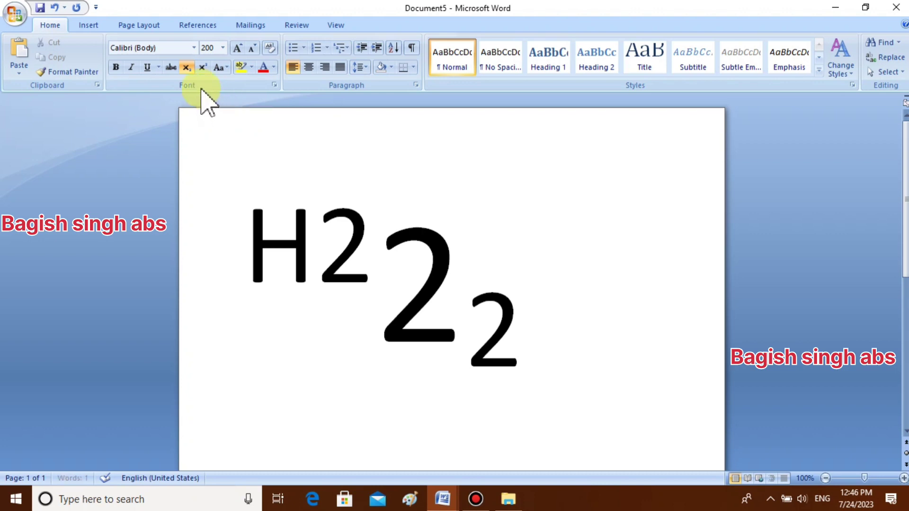
pyautogui.click(201, 67)
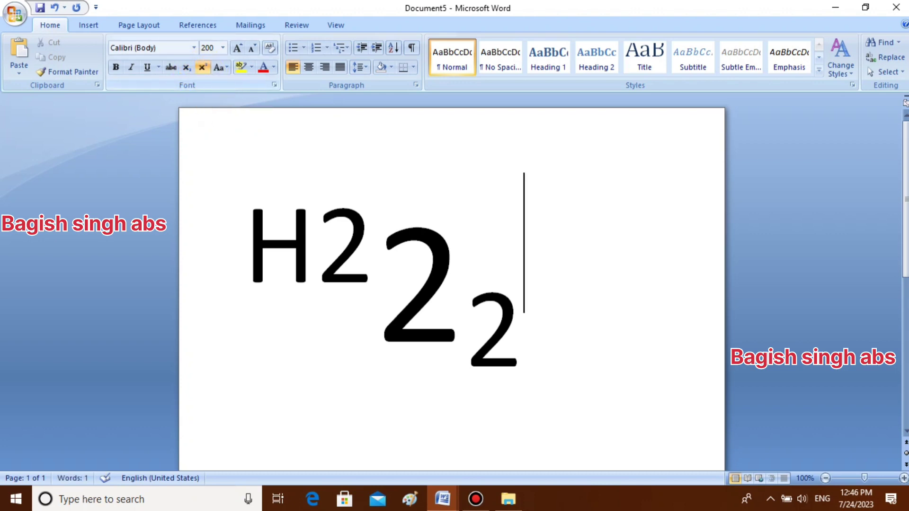
pyautogui.write('2')
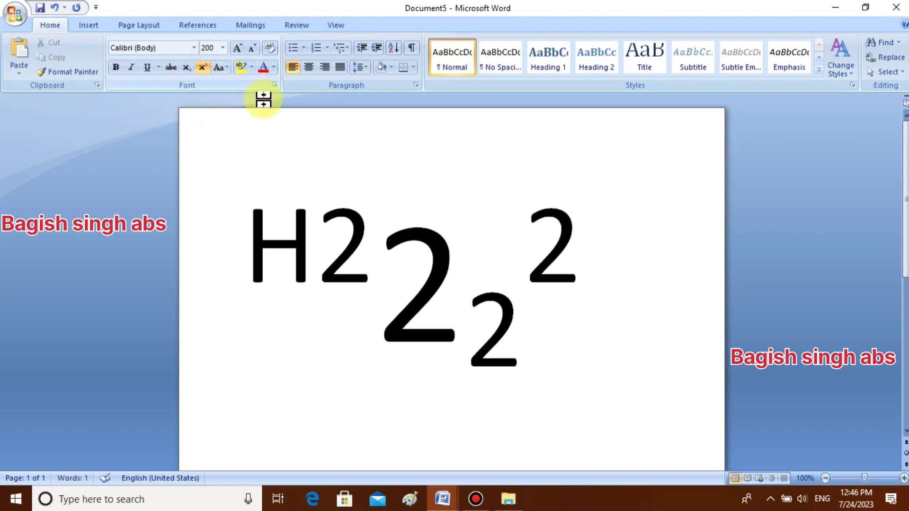